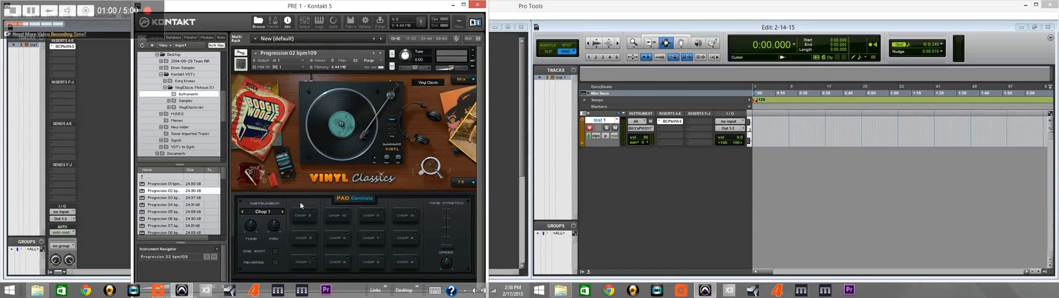
Step: Browse two chops forward and back in the Progression 02 bpm109 instrument and remove it from the rack
left_click(282, 212)
left_click(282, 212)
left_click(282, 212)
left_click(242, 211)
left_click(241, 211)
left_click(242, 212)
left_click(472, 51)
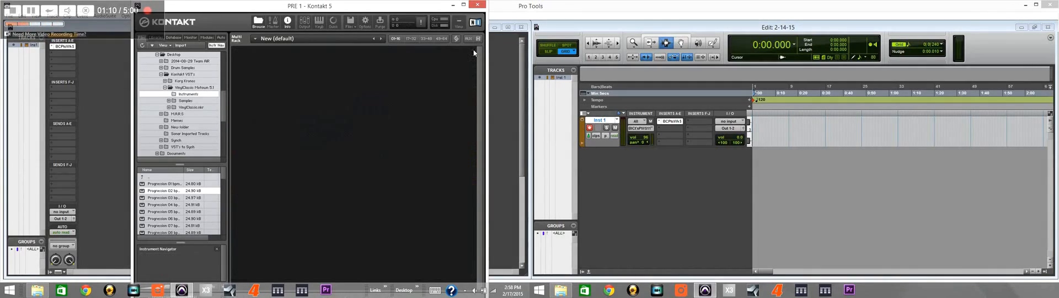
Step: Load the chords sample from the Progression 01 folder under Samples and remove it from the rack after auditioning
left_click(188, 101)
double_click(166, 184)
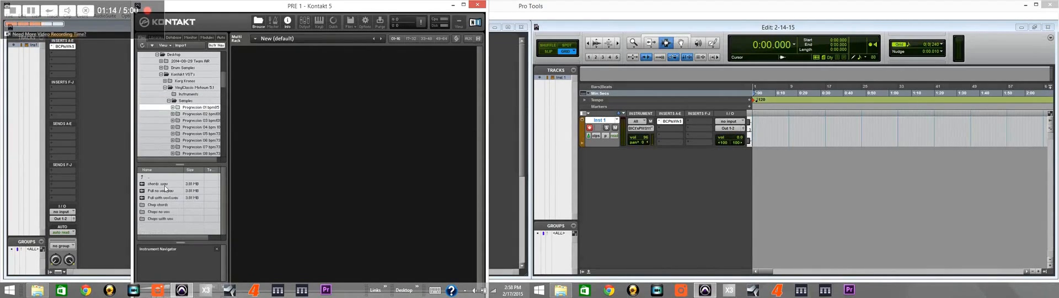
double_click(163, 184)
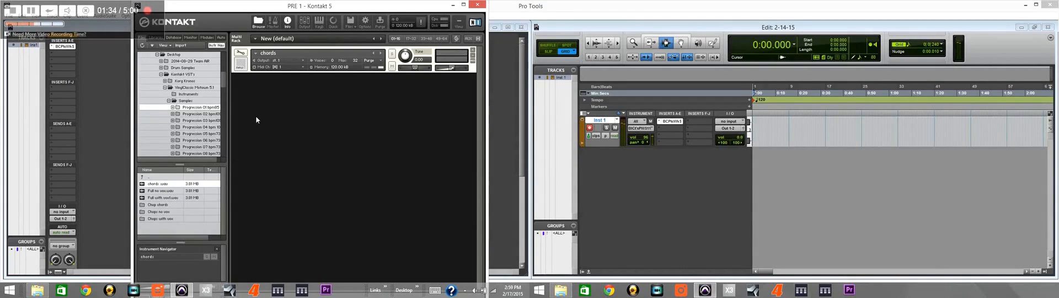
left_click(472, 50)
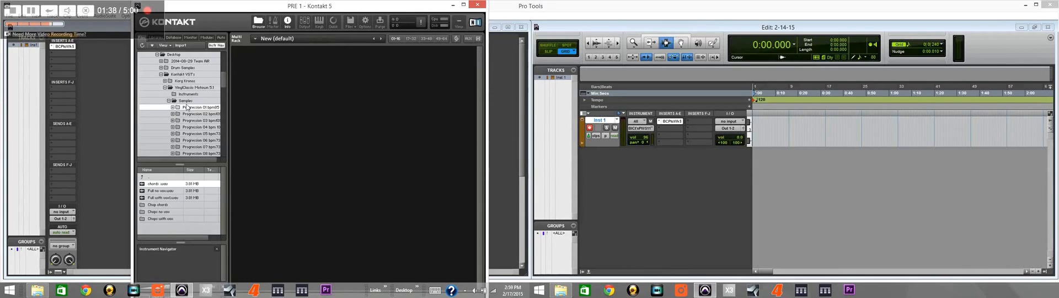
Step: Load the Progression 01 bpm85 instrument from the Instruments folder, try its chop pads and remove it from the rack
left_click(186, 100)
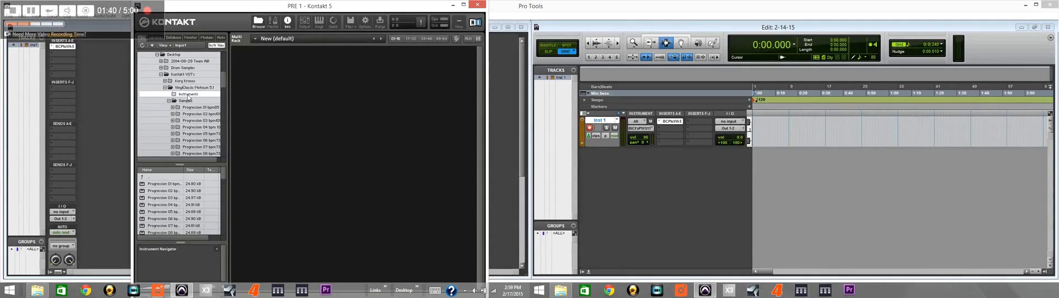
double_click(166, 187)
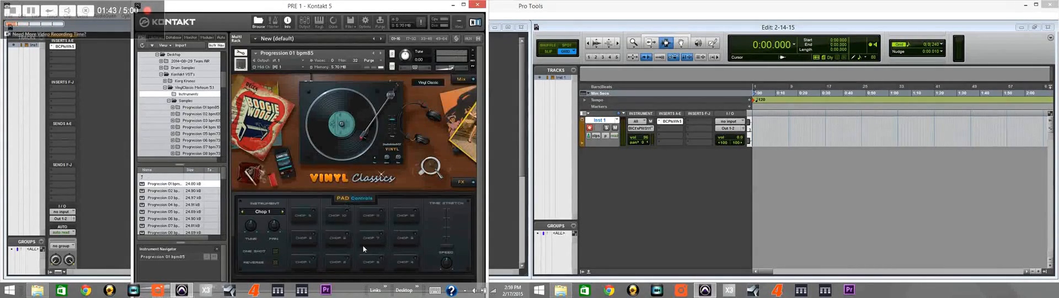
left_click(301, 267)
left_click(473, 50)
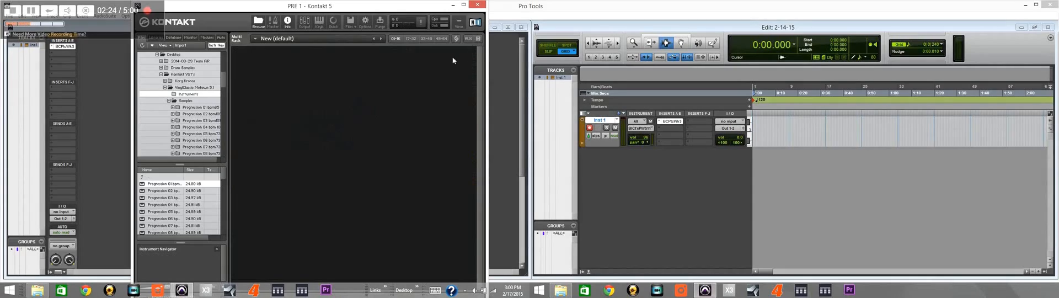
Step: Reload the chords sample from the Progression 01 samples folder, audition it and clear it from the rack
left_click(183, 101)
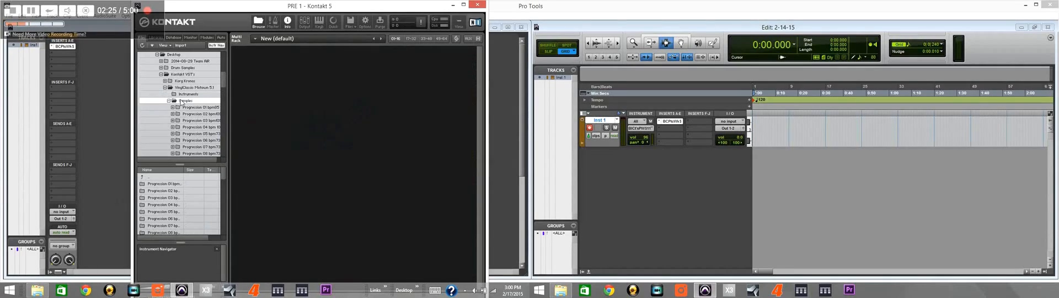
double_click(161, 184)
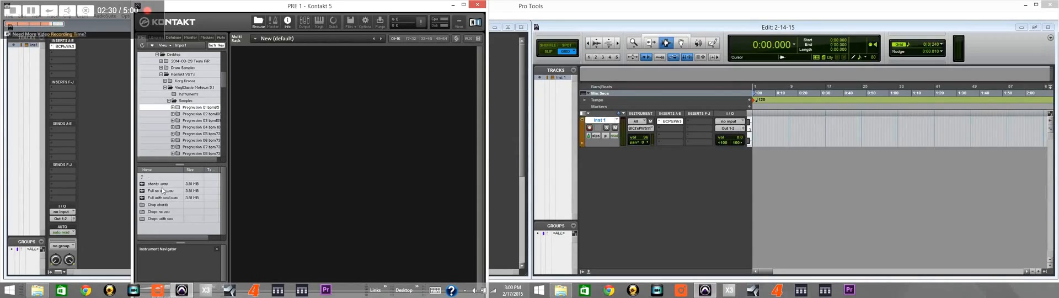
left_click(157, 185)
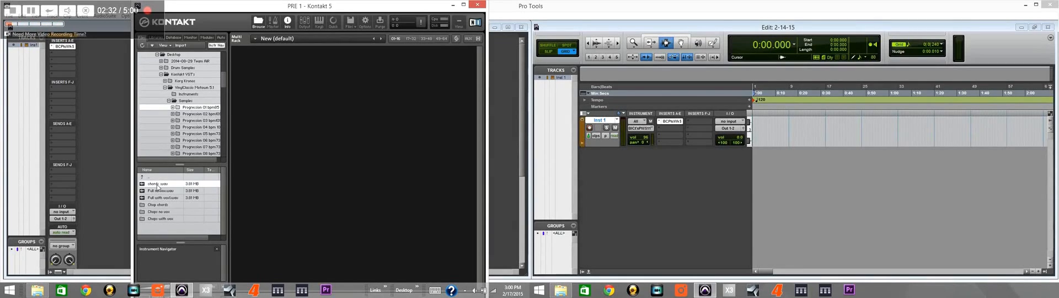
double_click(157, 185)
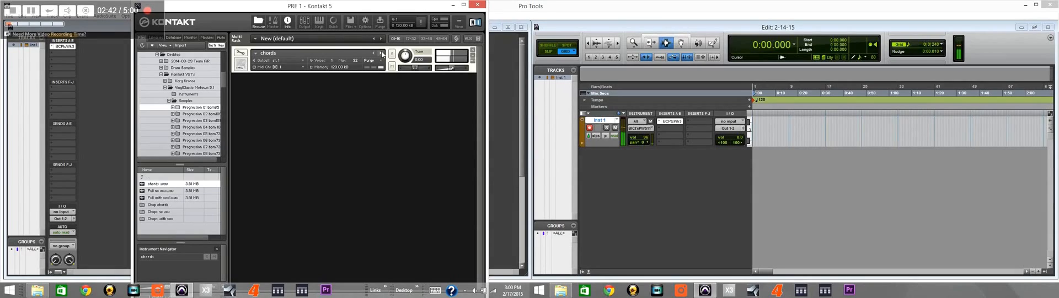
left_click(472, 49)
Step: Audition the Full no vox and Full with vox1 samples in turn, removing each from the rack
left_click(158, 191)
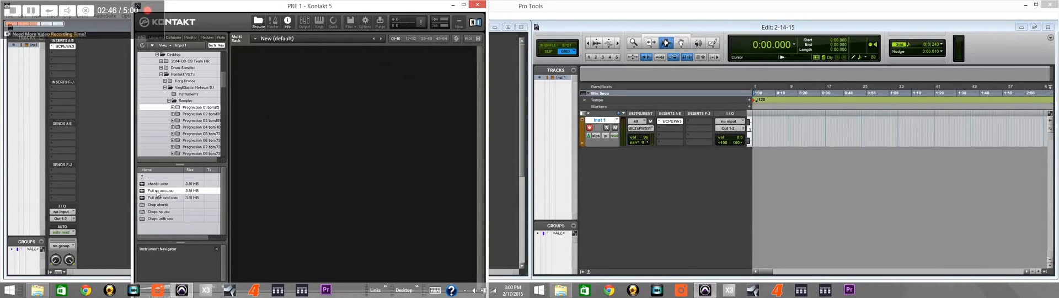
double_click(158, 192)
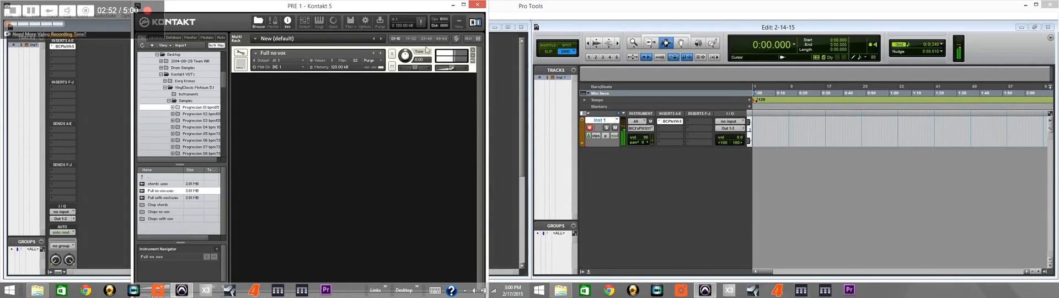
left_click(473, 50)
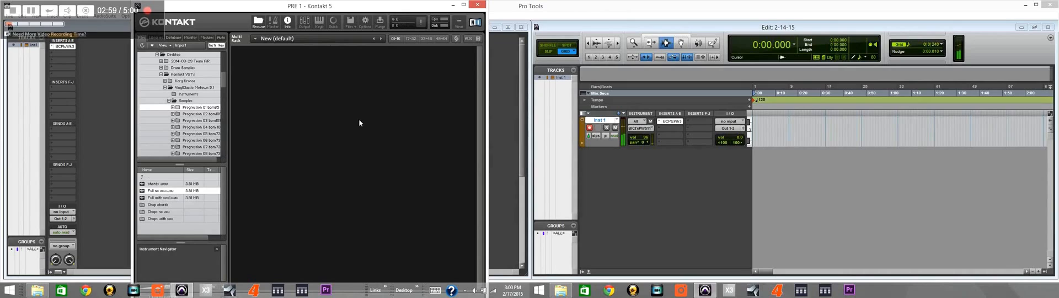
double_click(166, 198)
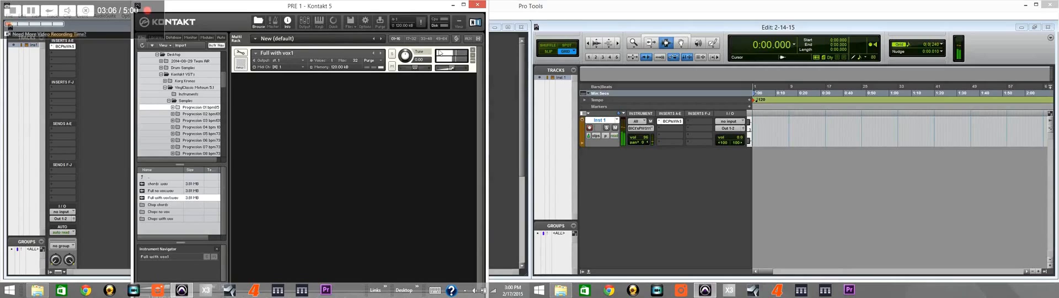
left_click(473, 51)
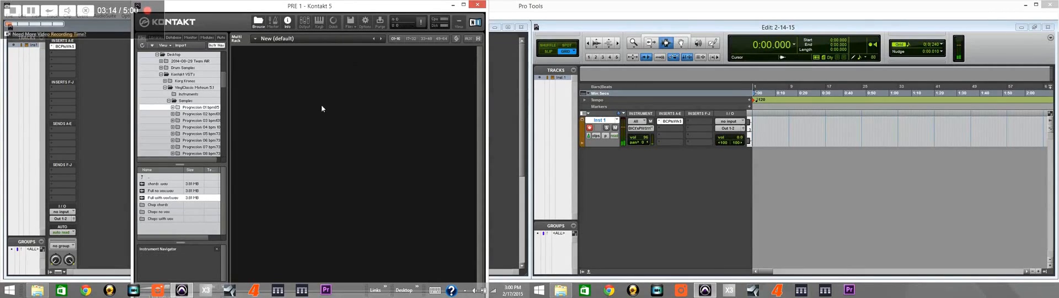
Step: Collapse the Samples folder and load the first Progression 01 instrument from the Instruments folder
left_click(183, 94)
left_click(168, 101)
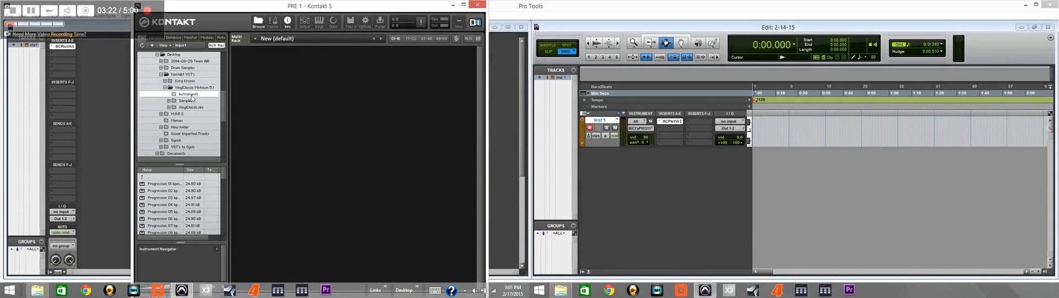
double_click(171, 184)
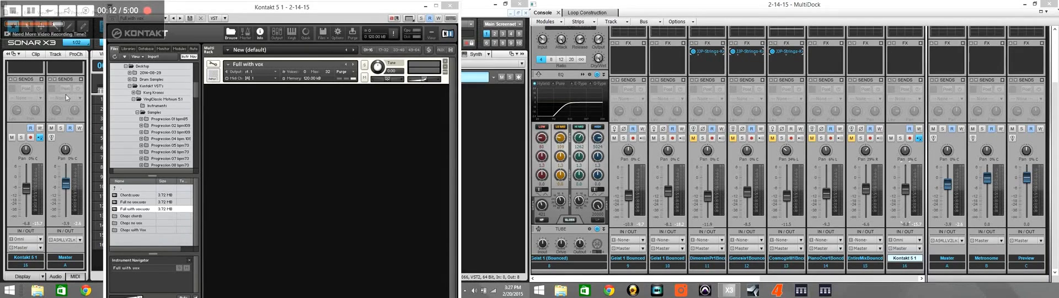
Step: Minimize the Kontakt window and play the SONAR project from the start, stopping after a listen
mouse_move(67, 182)
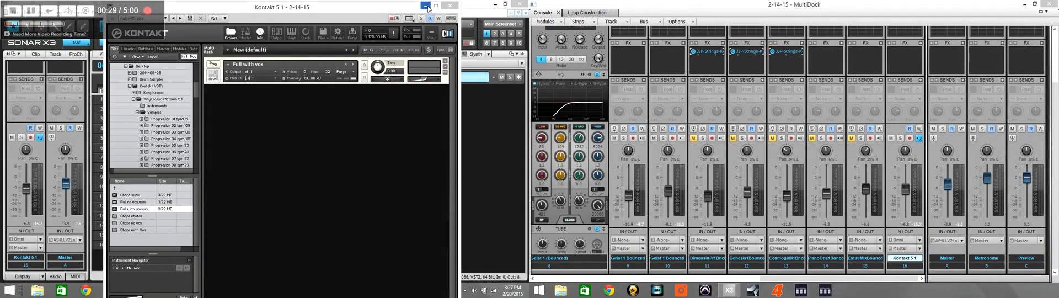
left_click(426, 6)
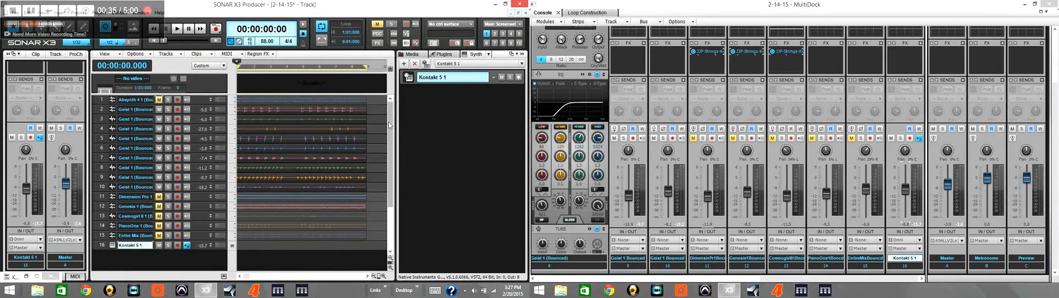
key("space")
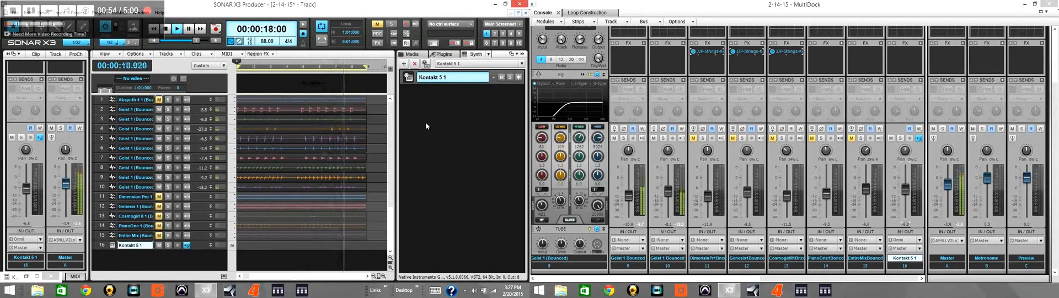
key("space")
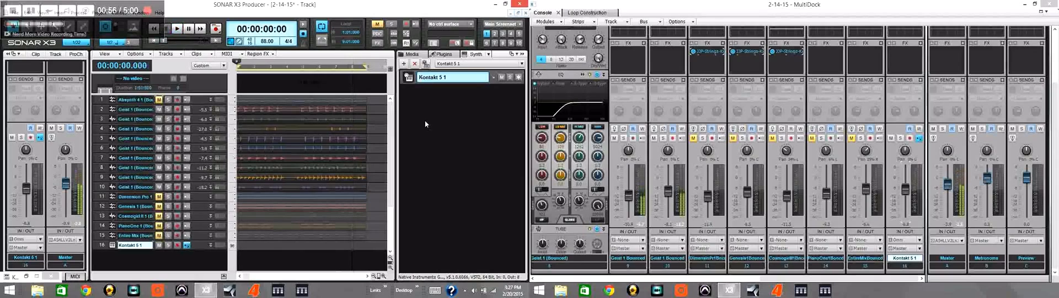
Step: Bring up the Kontakt 5 1 synth window, minimize it again and start project playback
left_click(409, 78)
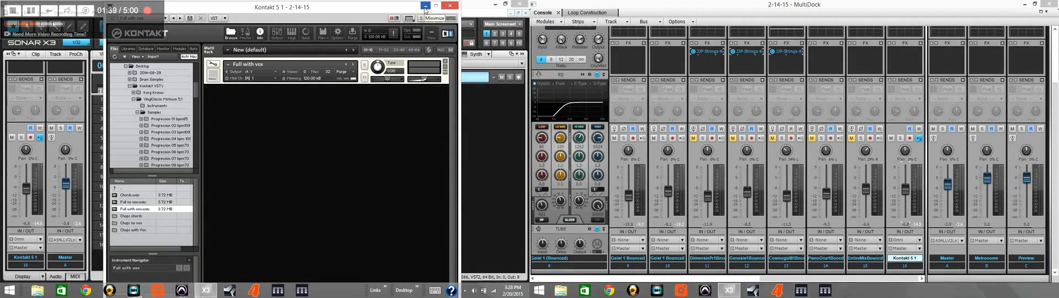
left_click(425, 6)
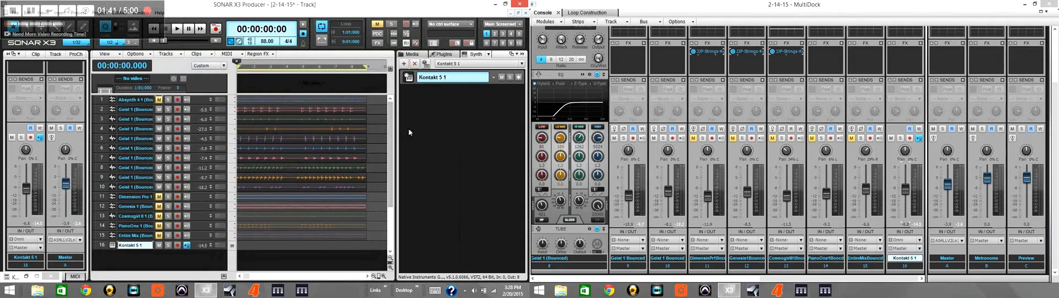
key("space")
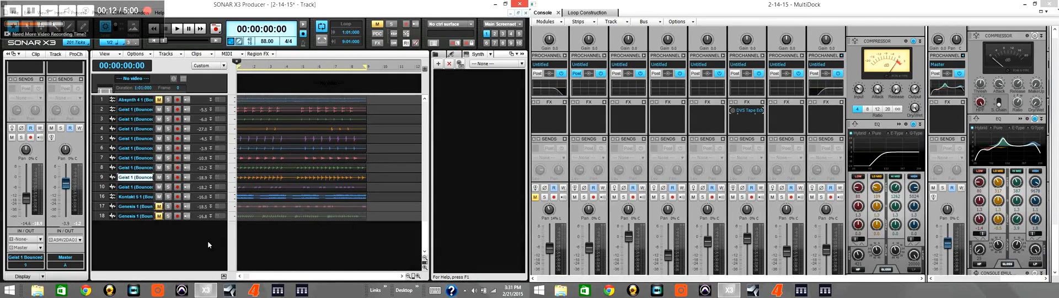
Step: Unmute the Genesis track 18, playing the mix before and after the change
key("space")
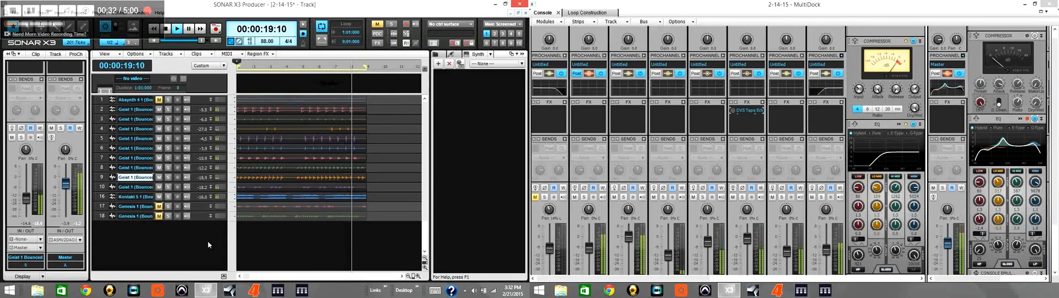
key("space")
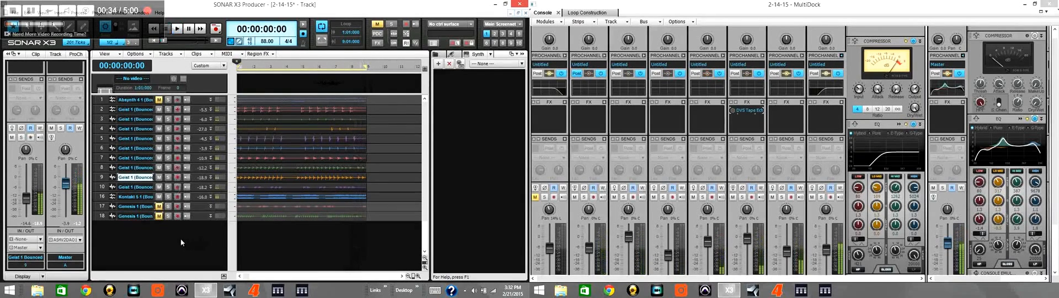
left_click(158, 215)
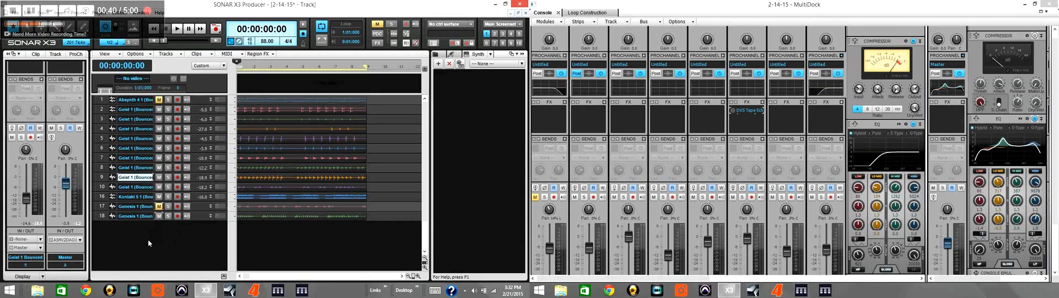
key("space")
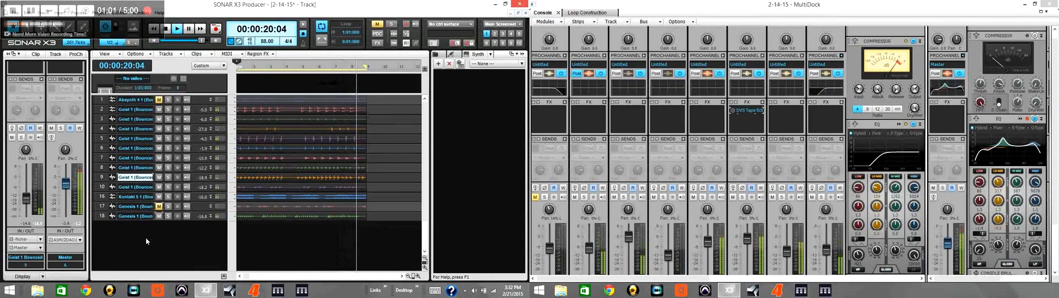
key("space")
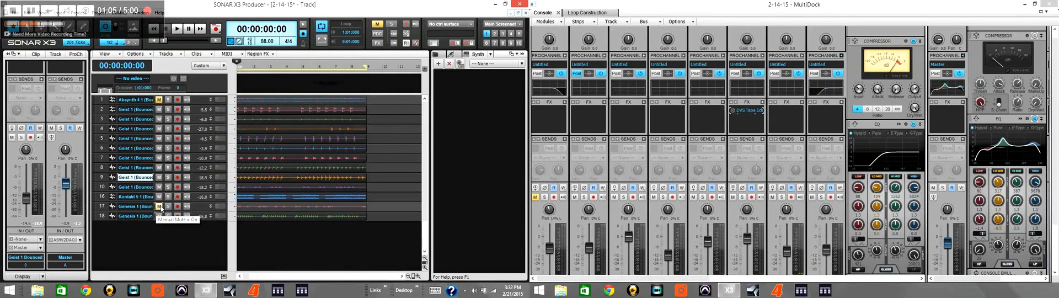
Step: Unmute the Genesis track 17 and play the mix with it
left_click(159, 206)
key("space")
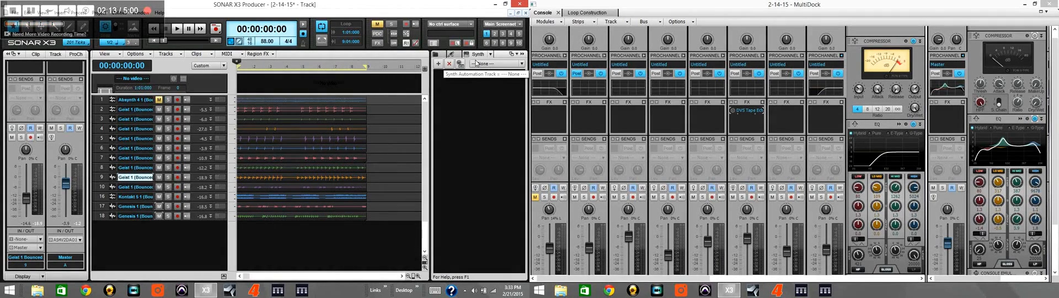
Step: Insert the 64-bit Kontakt 5 soft synth from the VST2 instruments as a simple instrument track with the synth rack view
left_click(453, 55)
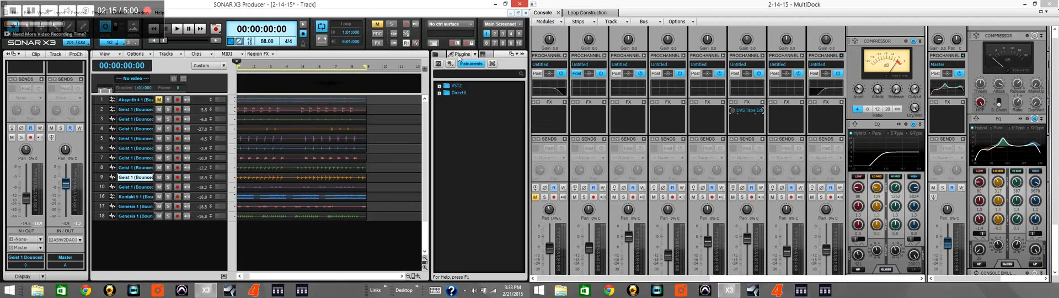
left_click(440, 86)
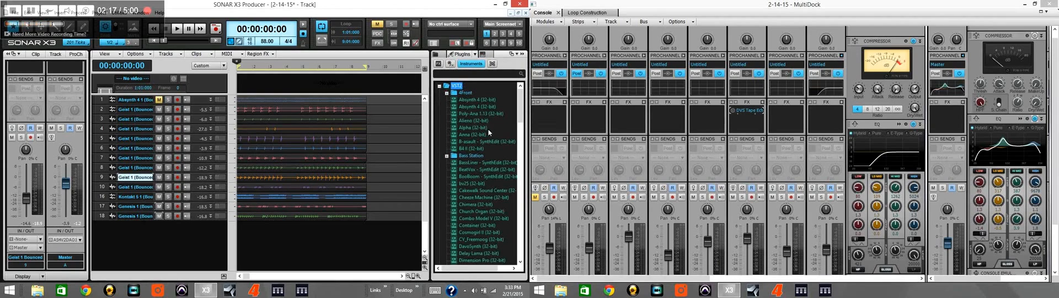
left_click_drag(521, 104, 518, 177)
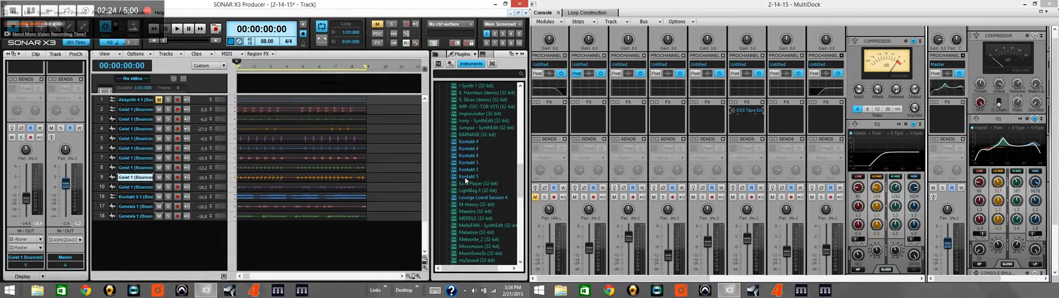
double_click(465, 177)
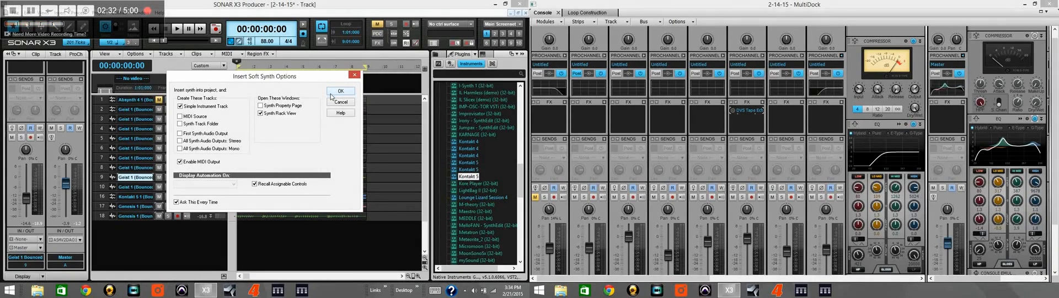
left_click(331, 93)
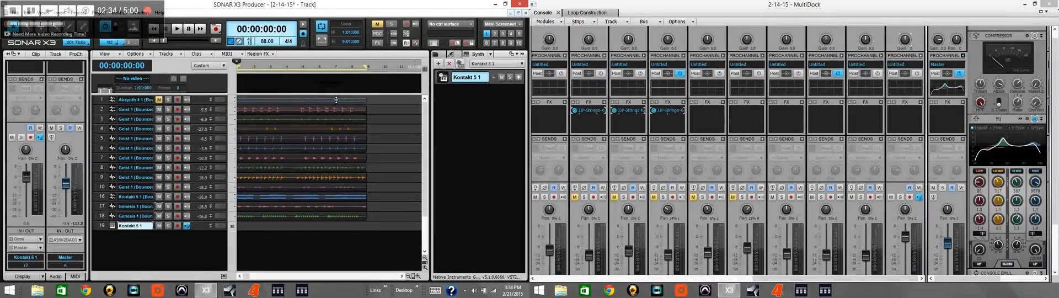
Step: Open the new Kontakt 5 synth and load the chords WAV from the Vinyl Classics Samples folder's Progression 01
left_click(443, 79)
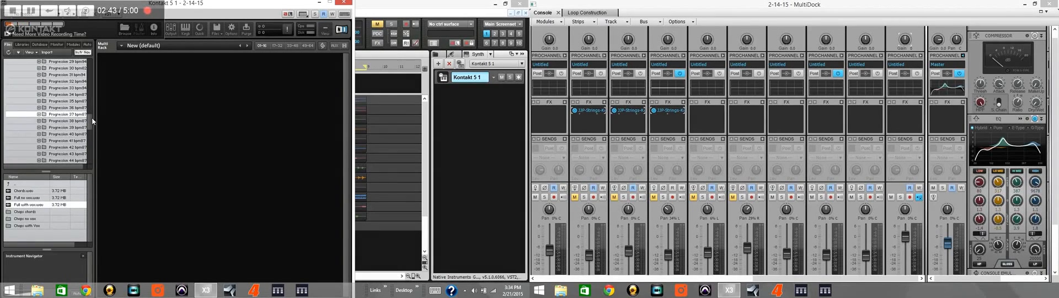
left_click_drag(91, 121, 86, 79)
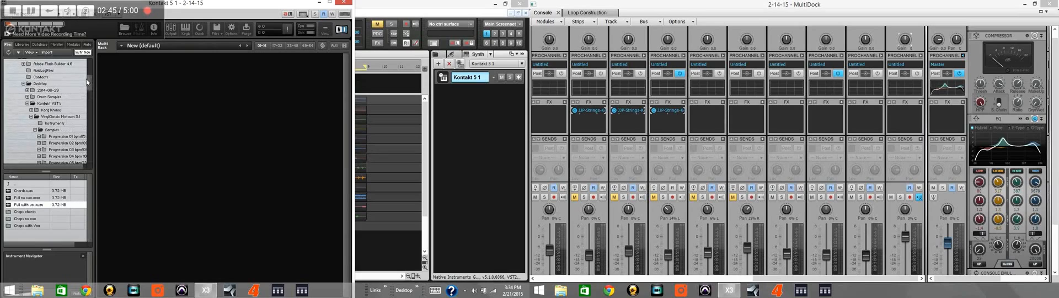
double_click(56, 117)
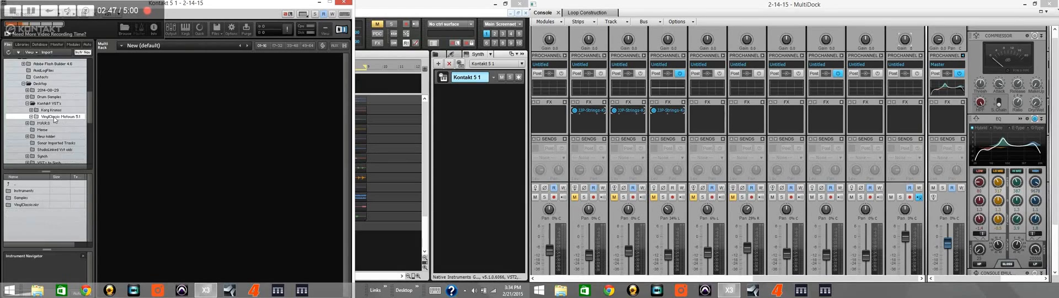
left_click(19, 191)
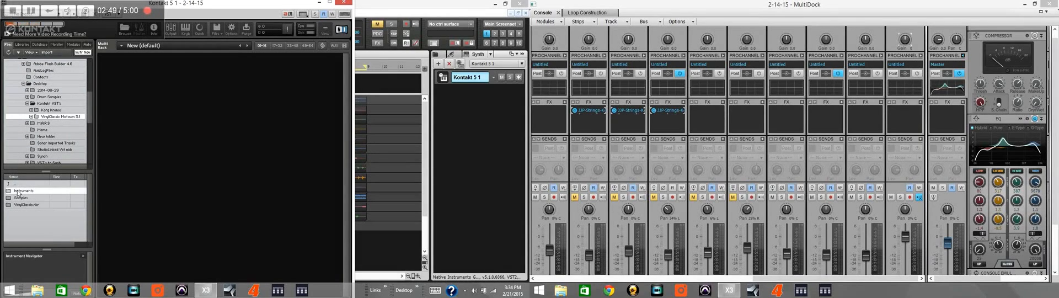
double_click(49, 117)
left_click(57, 138)
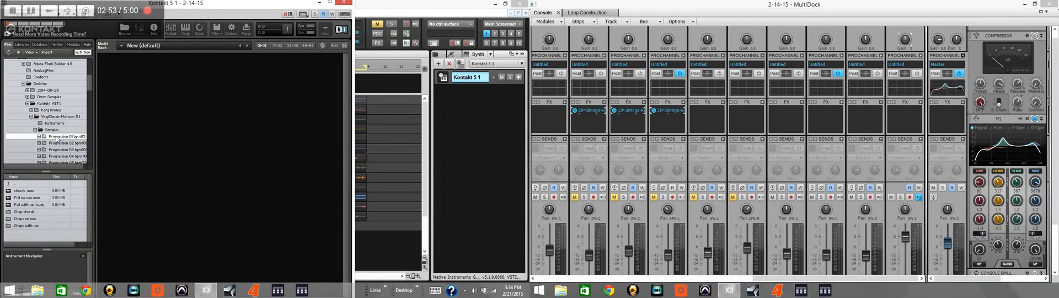
double_click(29, 191)
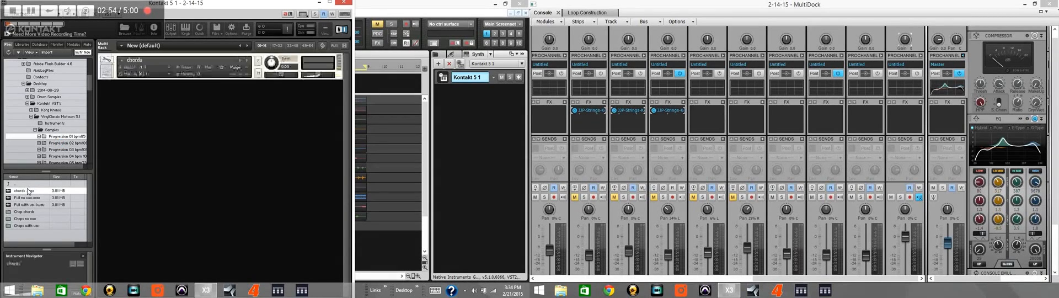
Step: Replace the chords sample in the rack with the Progression 01 bpm85 instrument from the Vinyl Classics Instruments folder
left_click(339, 57)
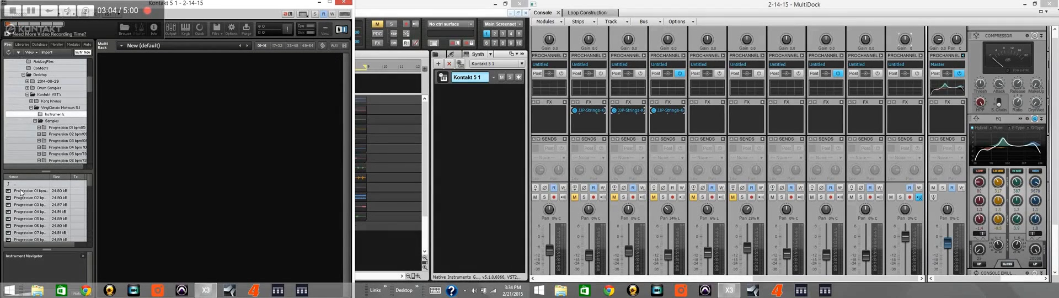
double_click(21, 191)
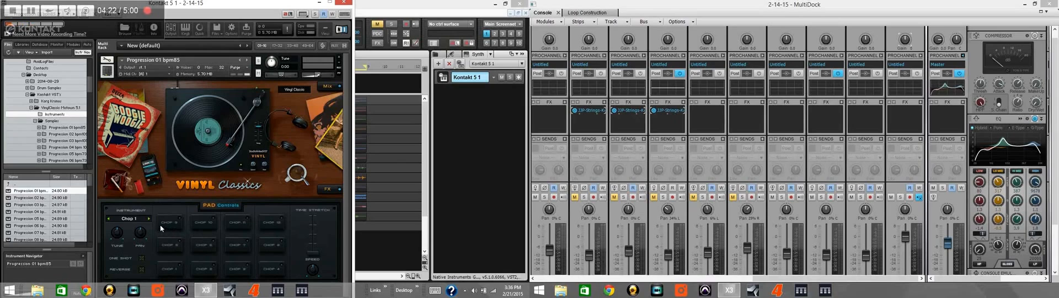
Step: Remove the Progression 01 instrument and load the Chords WAV from the Progression 02 samples folder
left_click(339, 57)
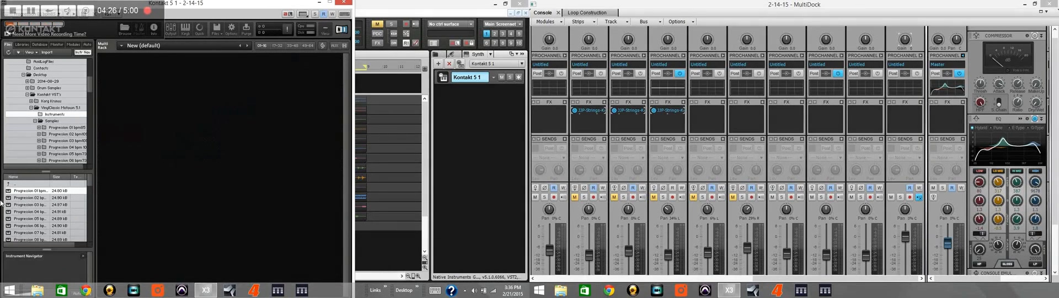
left_click(62, 120)
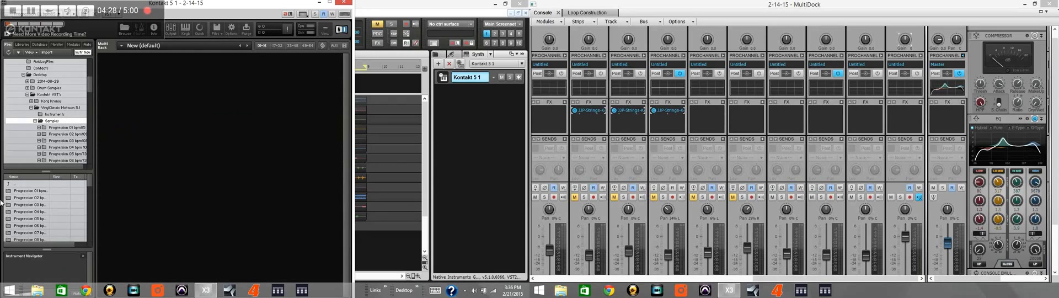
double_click(27, 198)
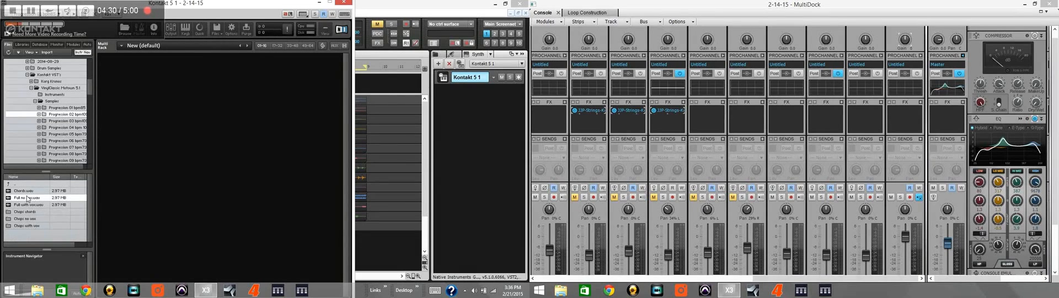
double_click(27, 191)
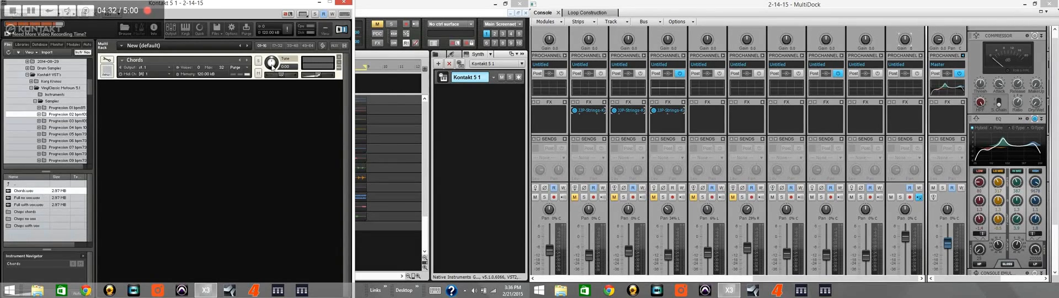